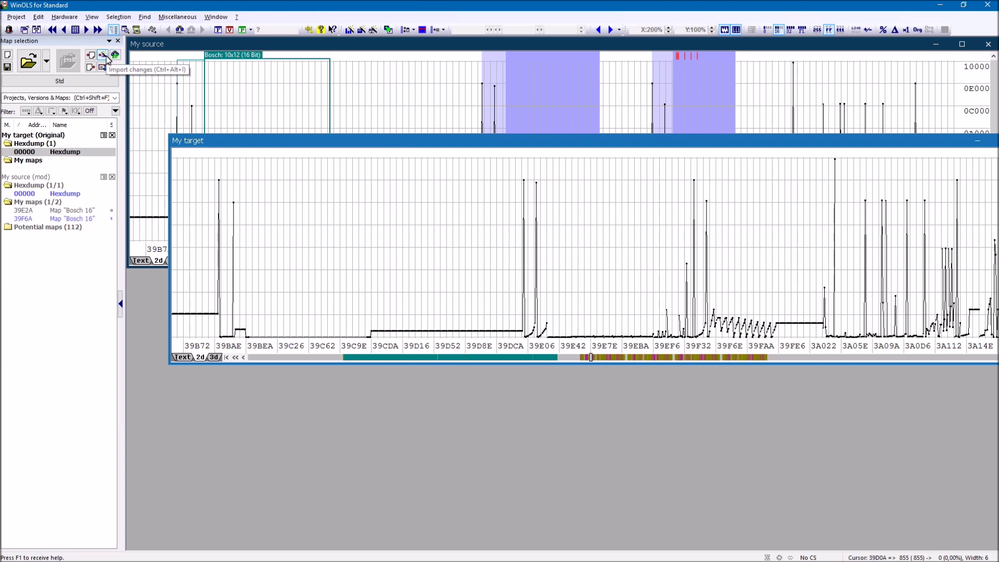
# Run the Import changes wizard with 'Import changes manually', stacking the old source above the new target
pyautogui.click(15, 17)
pyautogui.moveTo(46, 162)
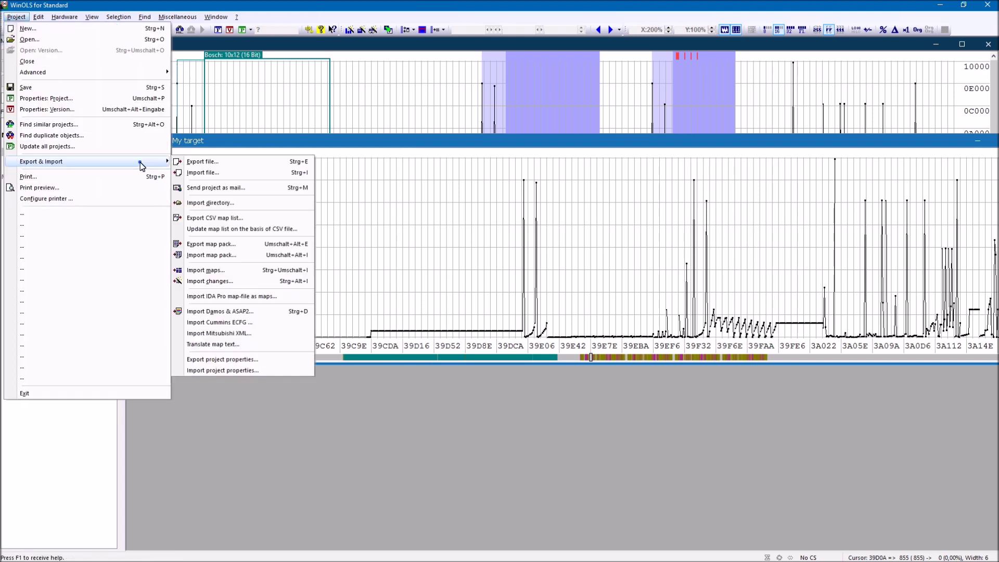
pyautogui.click(207, 282)
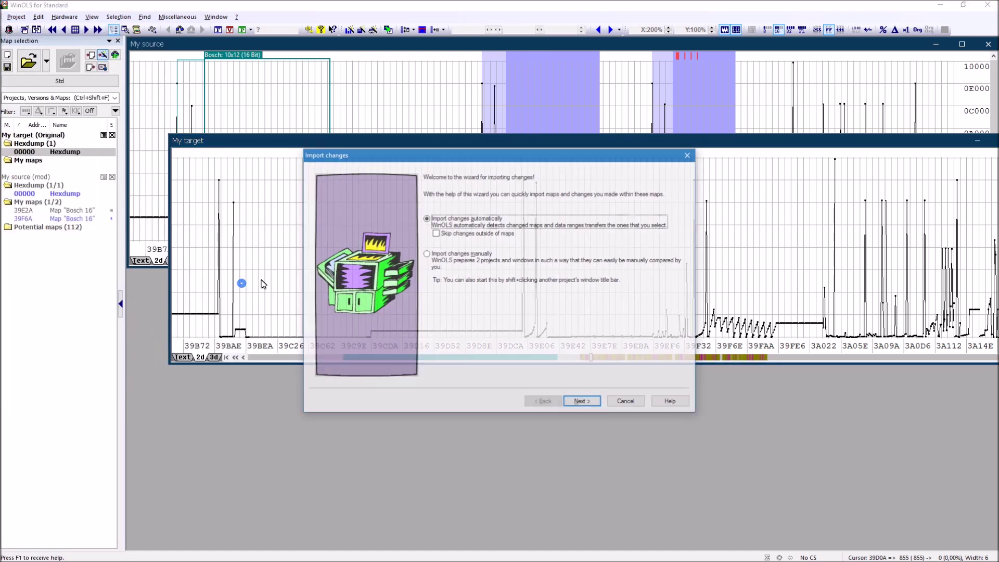
pyautogui.click(459, 266)
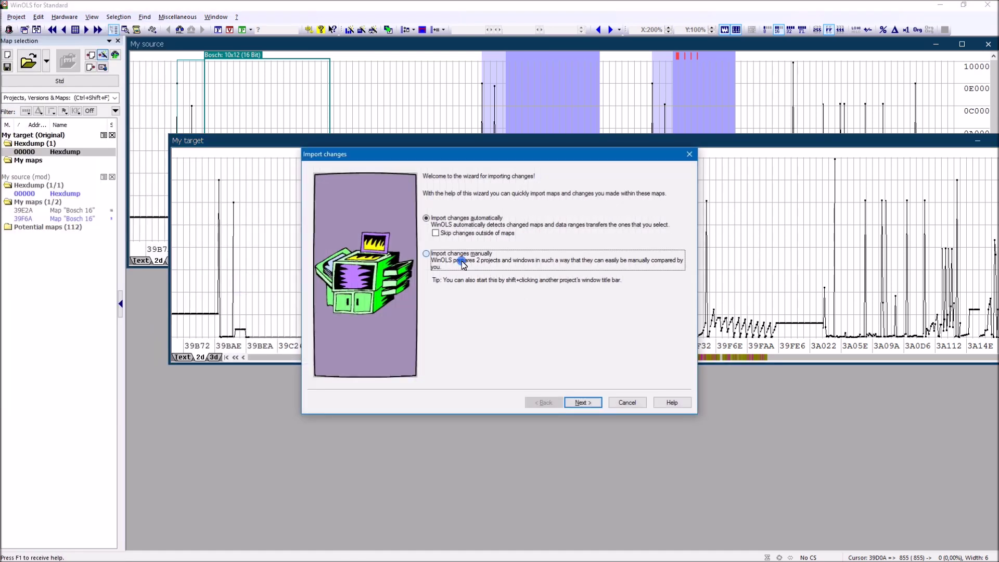
pyautogui.click(584, 403)
pyautogui.click(584, 403)
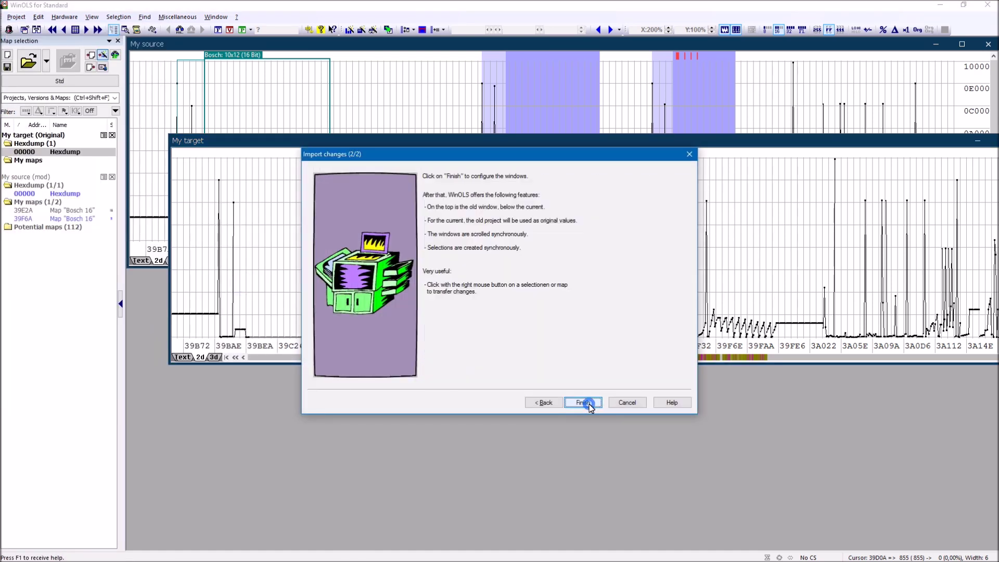
pyautogui.click(585, 402)
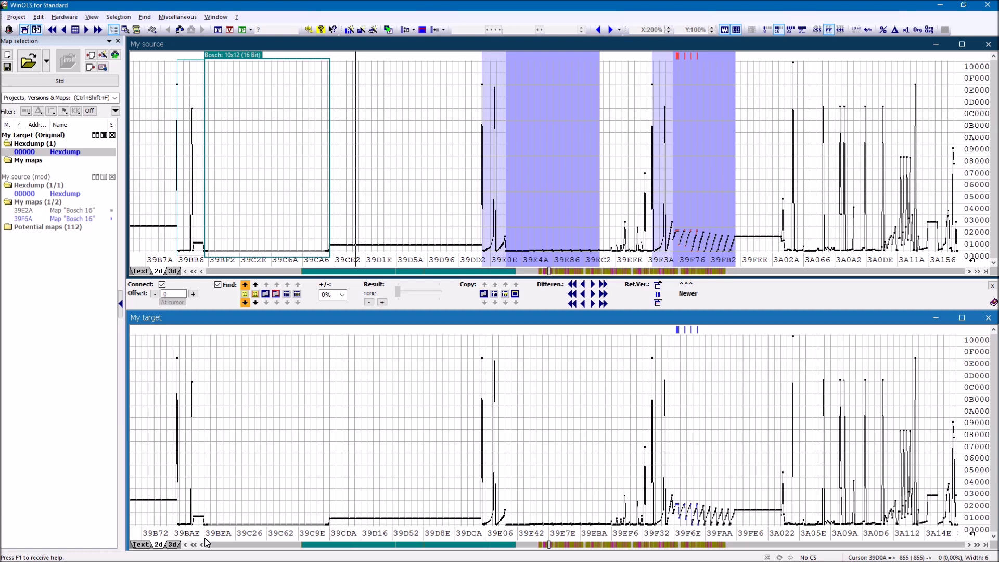
# Pan the data graphs while disconnecting and reconnecting the source and target projects
pyautogui.moveTo(206, 538)
pyautogui.mouseDown()
pyautogui.moveTo(268, 537)
pyautogui.moveTo(219, 533)
pyautogui.mouseUp()
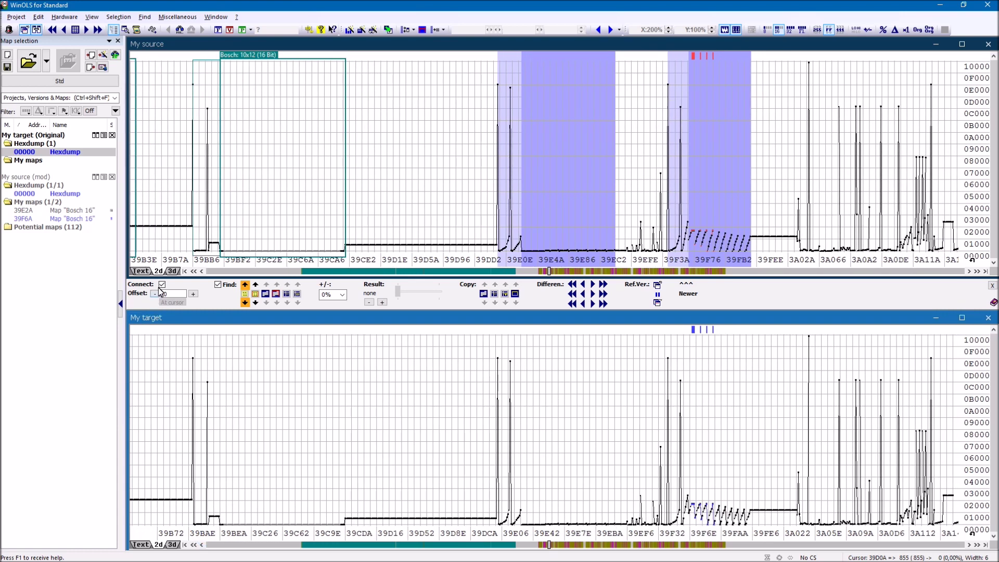
pyautogui.click(163, 286)
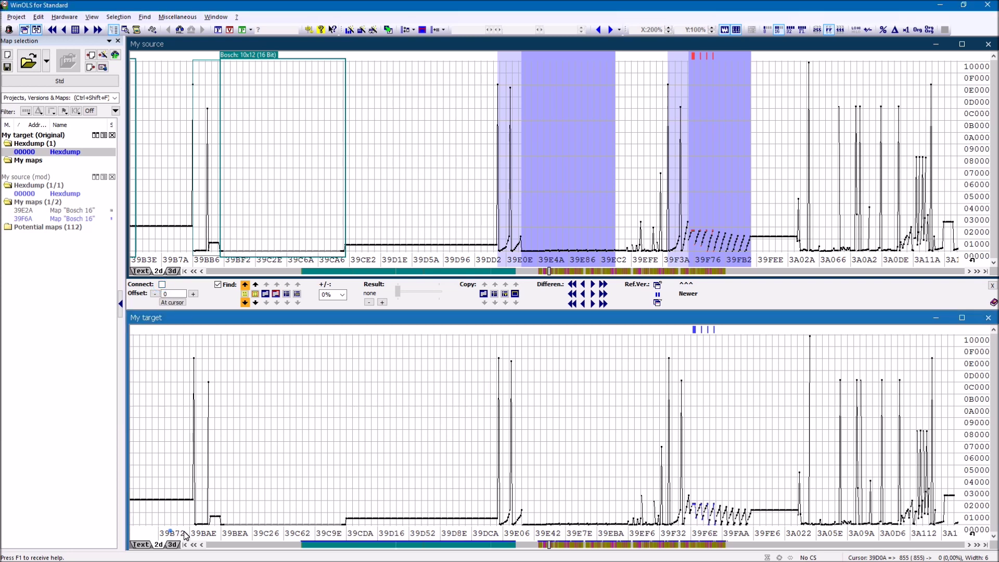
pyautogui.moveTo(174, 532)
pyautogui.mouseDown()
pyautogui.moveTo(225, 535)
pyautogui.moveTo(203, 536)
pyautogui.mouseUp()
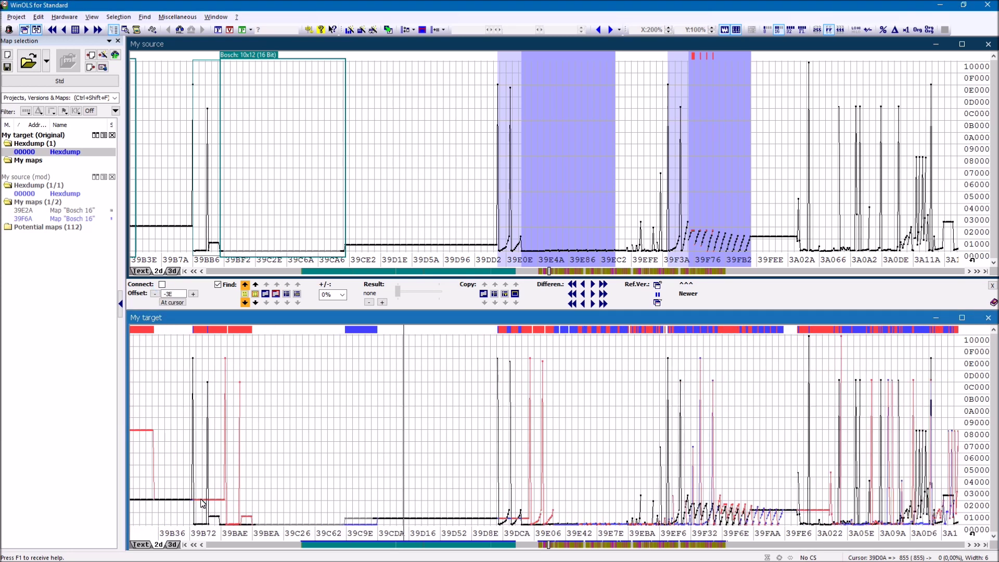
pyautogui.click(163, 285)
pyautogui.write('10')
# Apply an offset of 10, then raise the offset step by step to 16A
pyautogui.press('Return')
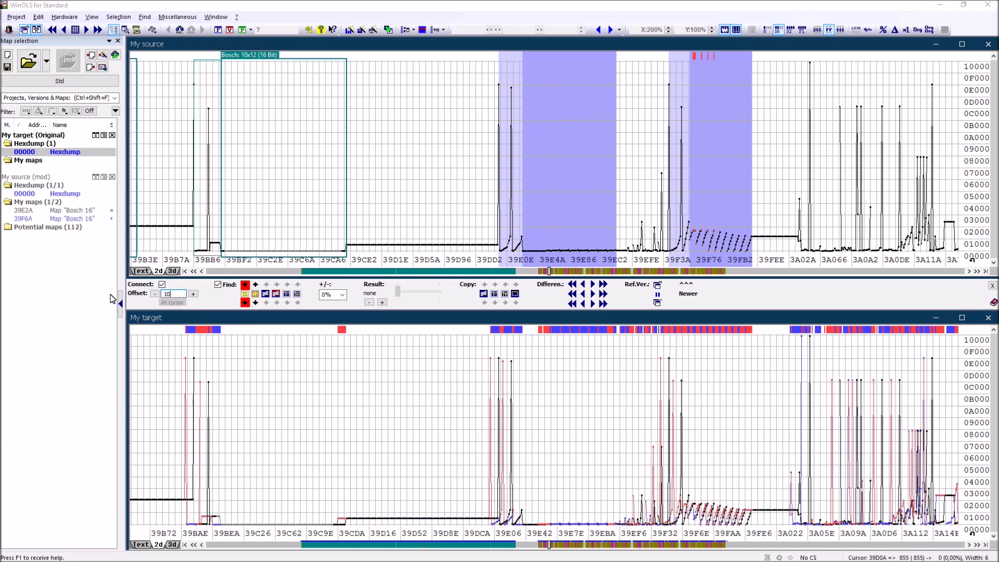
pyautogui.click(163, 284)
pyautogui.click(195, 294)
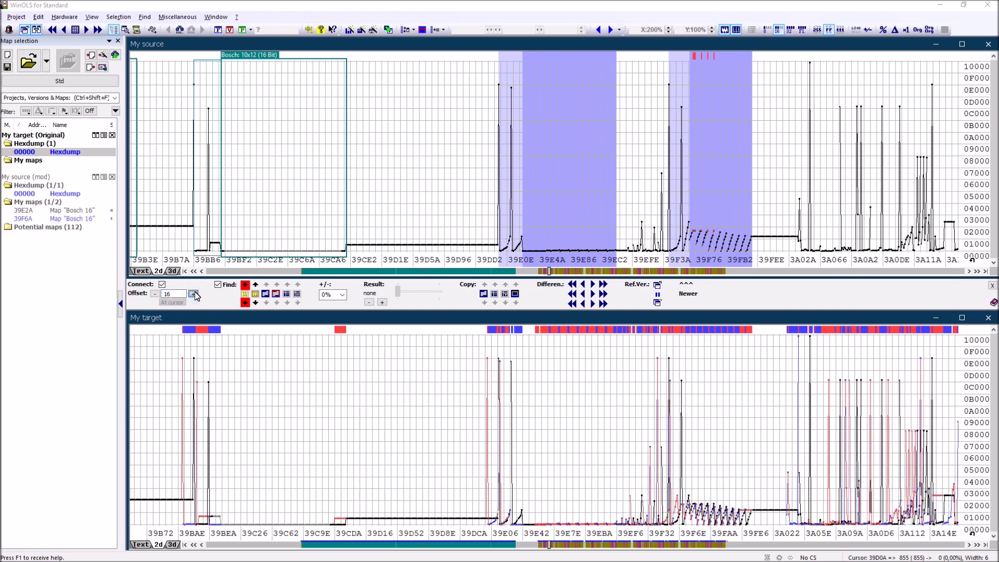
pyautogui.click(196, 295)
pyautogui.click(195, 294)
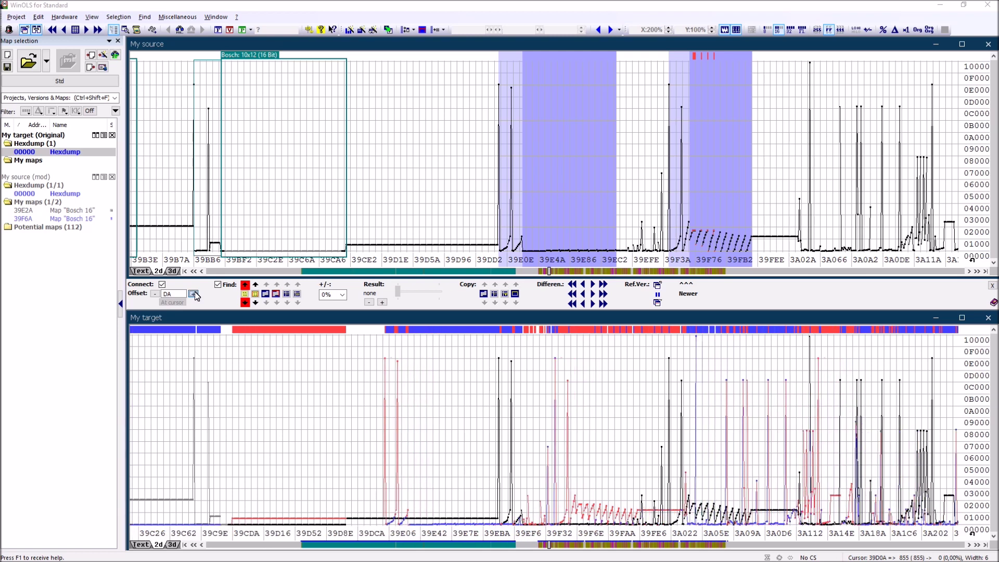
pyautogui.click(196, 294)
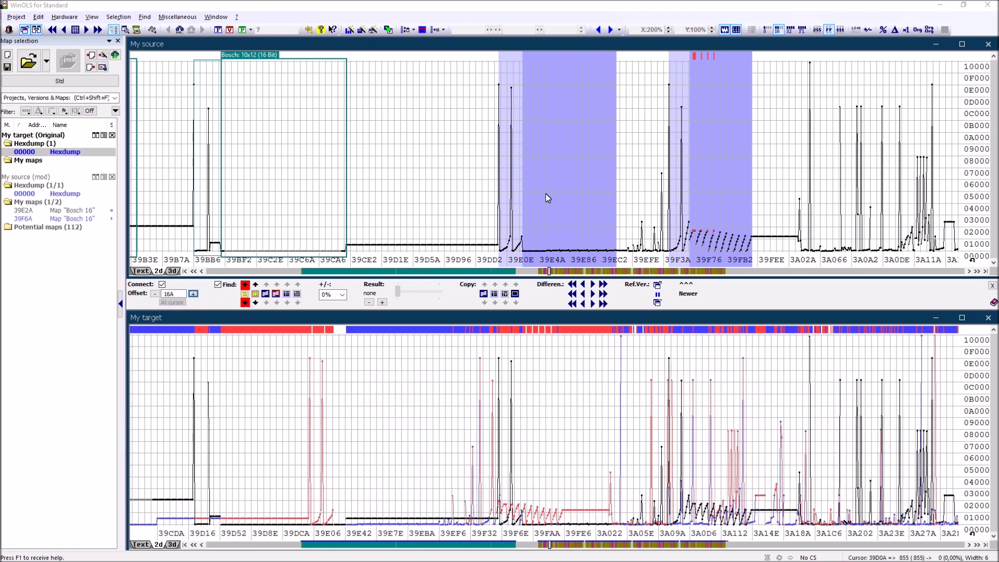
pyautogui.click(559, 183)
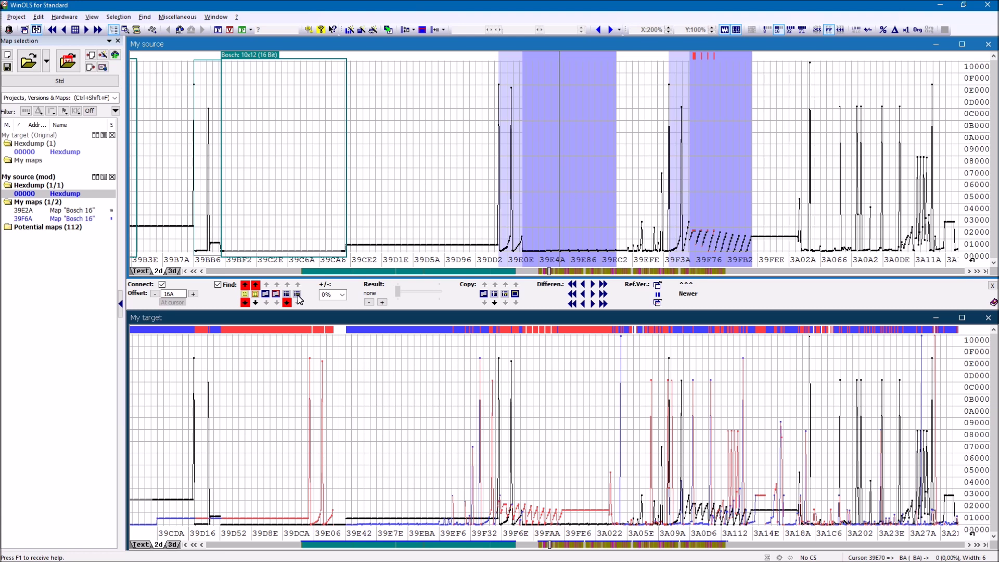
# Search the target for the source data, find 4 matches, then turn off find alignment
pyautogui.click(247, 303)
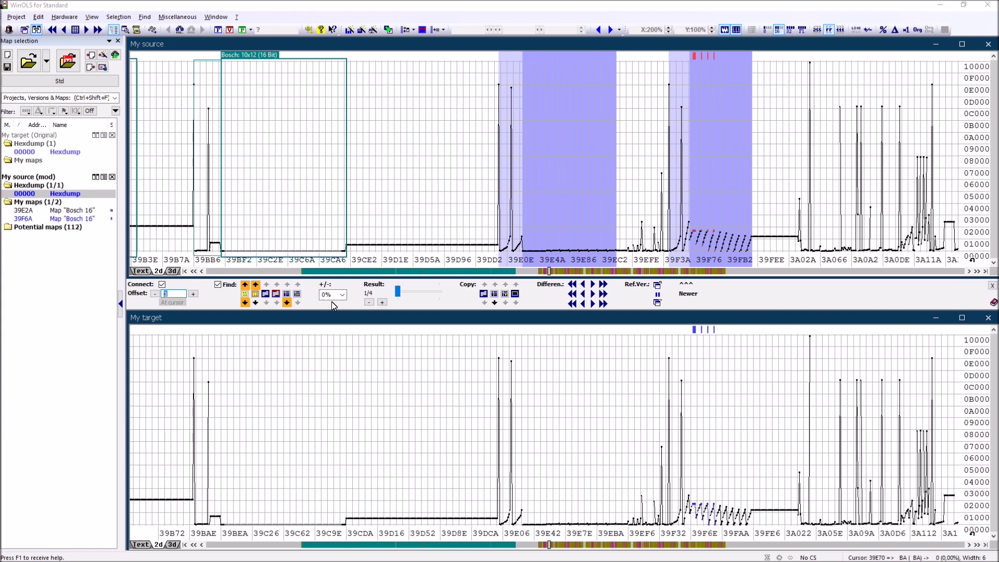
pyautogui.click(217, 284)
pyautogui.click(341, 295)
pyautogui.click(342, 296)
pyautogui.click(384, 304)
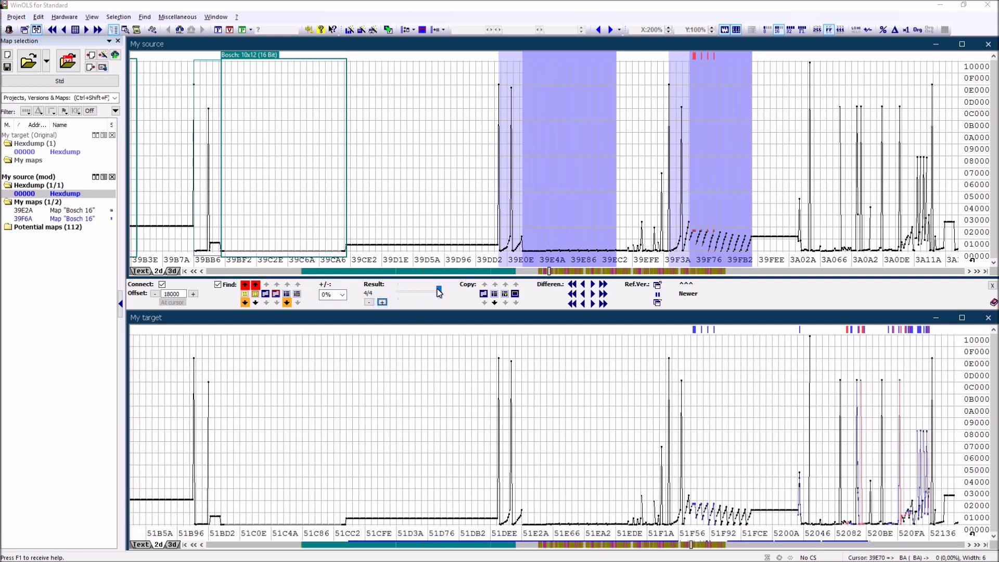
pyautogui.moveTo(438, 292); pyautogui.dragTo(396, 292)
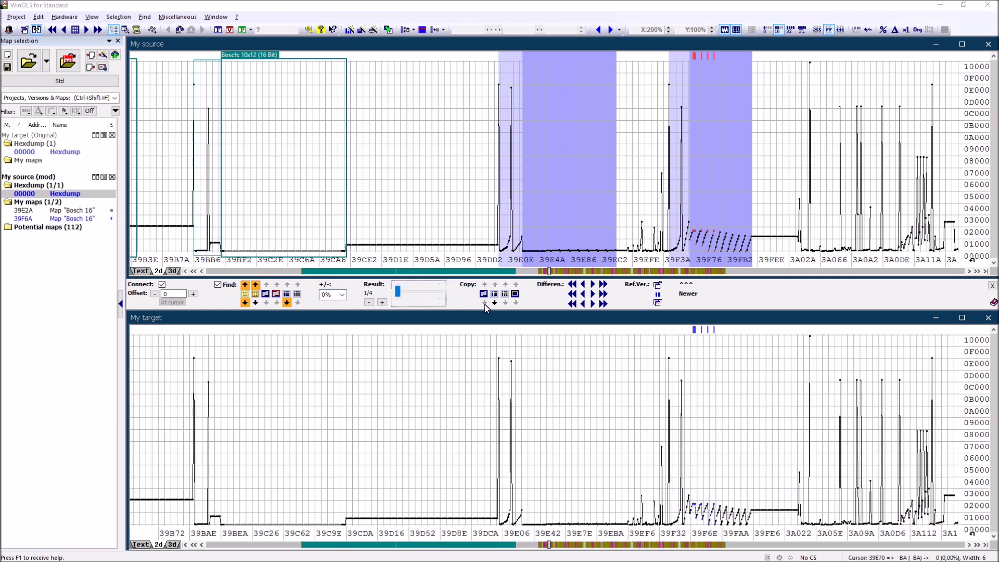
# Select the 39E4A–39E86 block in the source graph and open that map's context menu
pyautogui.moveTo(540, 221); pyautogui.dragTo(593, 223)
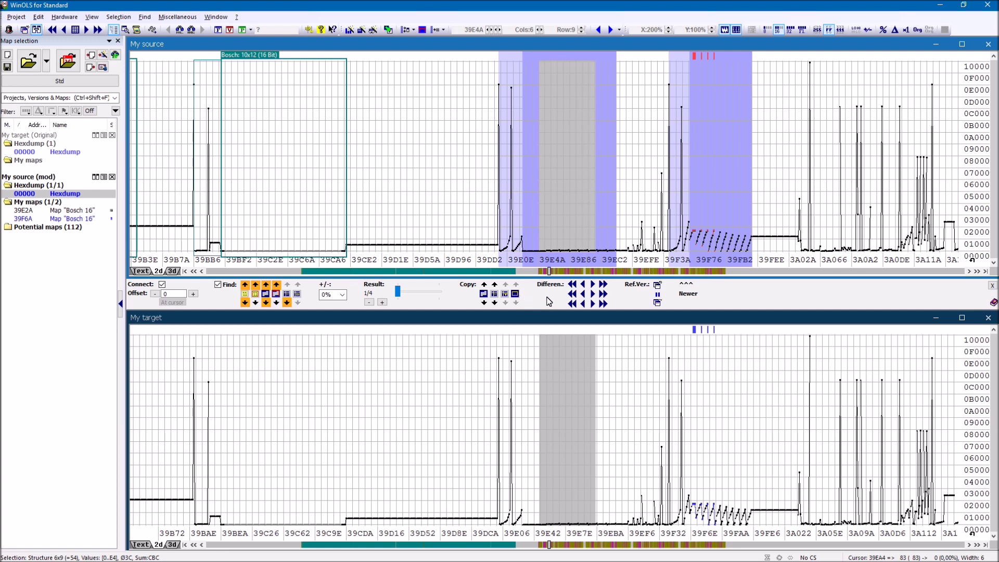
pyautogui.click(603, 183)
pyautogui.rightClick(604, 181)
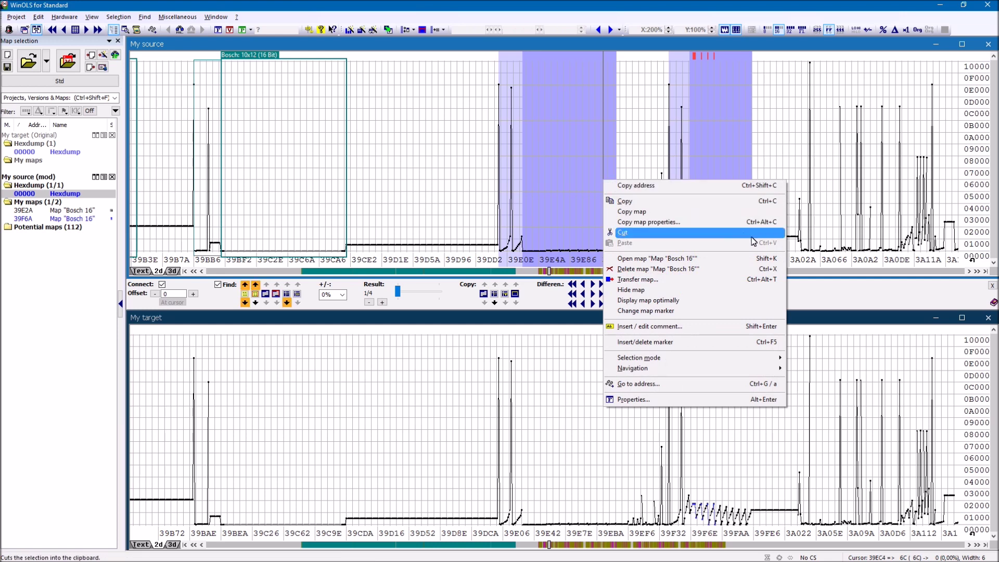
# Transfer the Bosch 16 map to the target and list the Original and mod reference versions
pyautogui.click(781, 283)
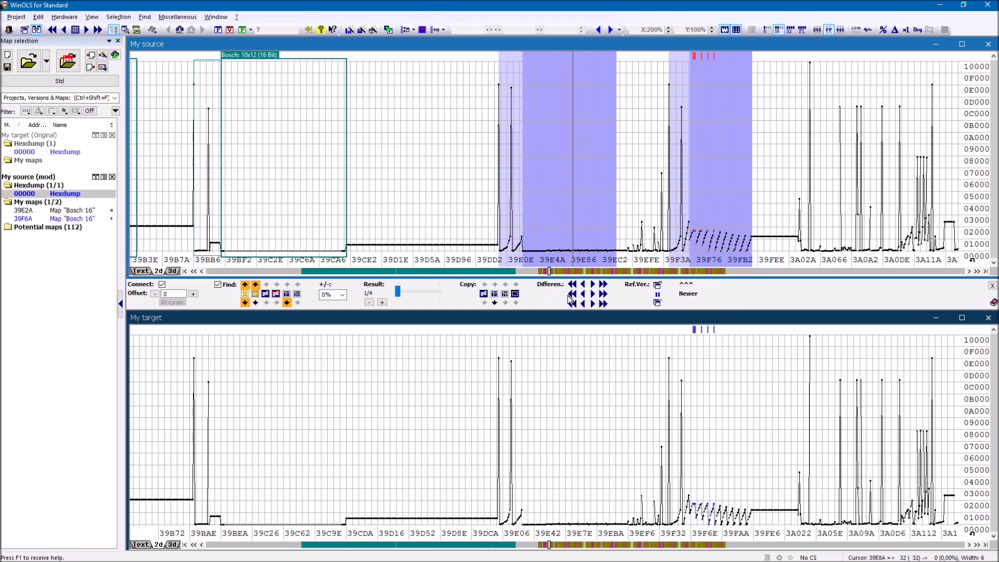
pyautogui.click(657, 286)
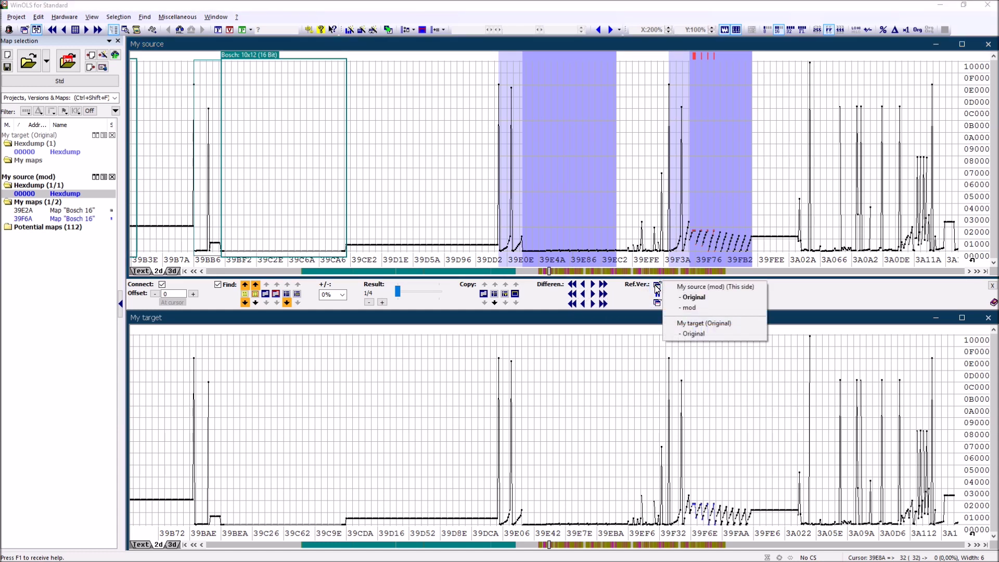